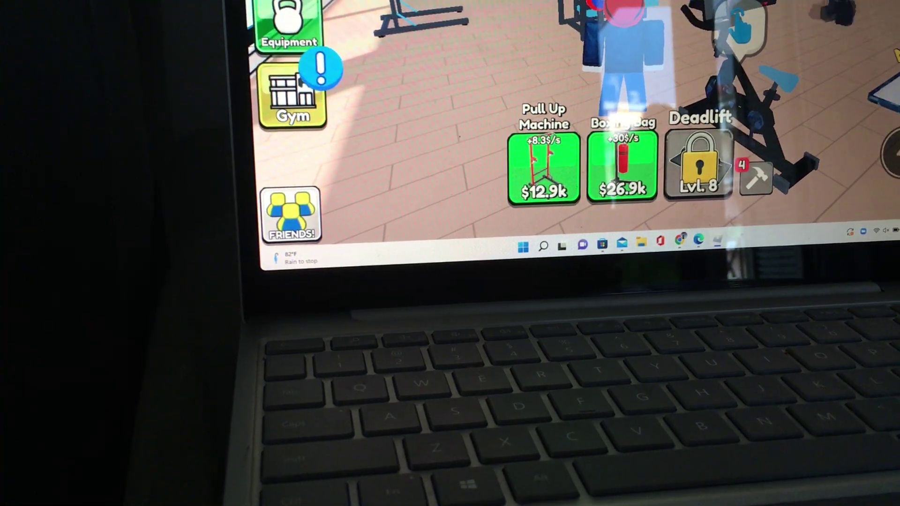
- Level up the gym for $30k to unlock the $45k Deadlift, then teleport back inside
{"action": "left_click", "coordinate": [289, 25]}
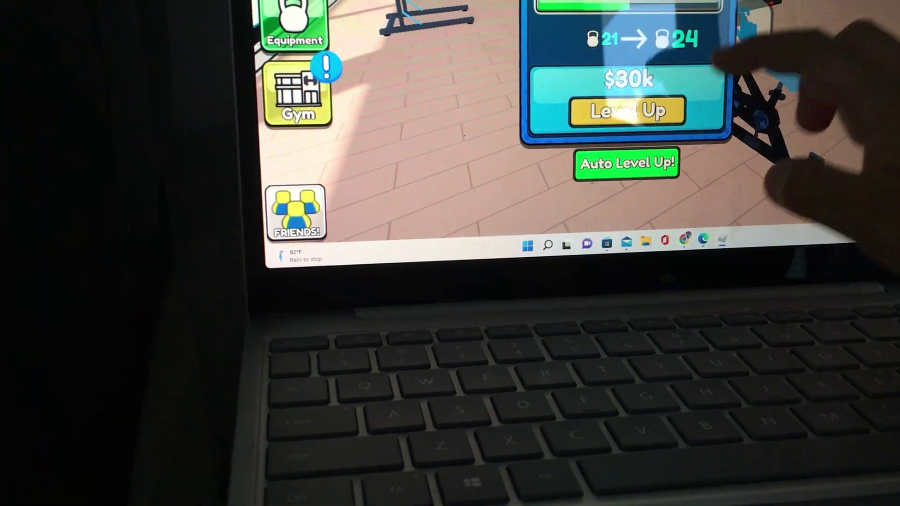
{"action": "left_click", "coordinate": [672, 113]}
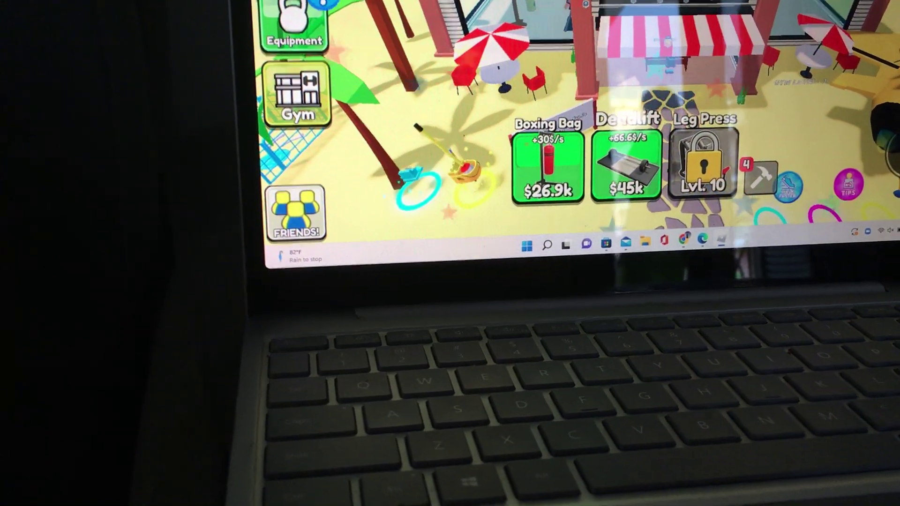
{"action": "left_click", "coordinate": [299, 92]}
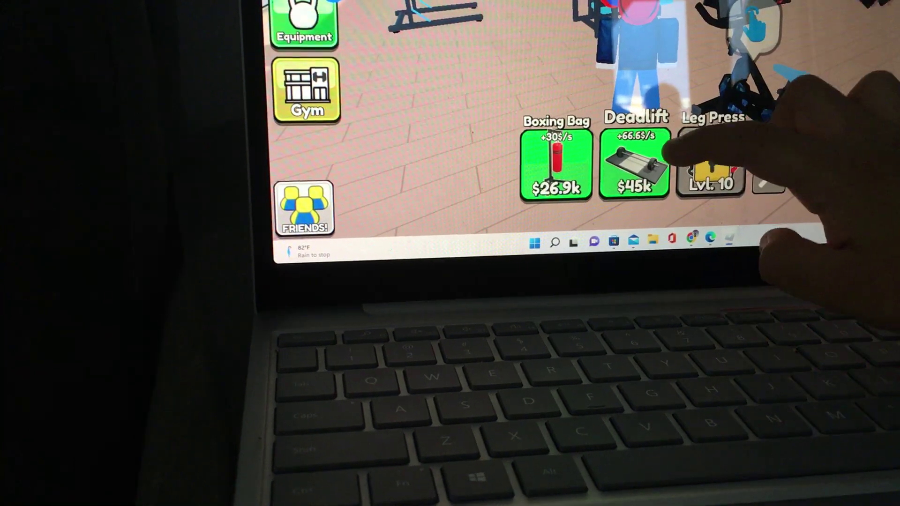
- Buy the Deadlift and place it on the gym floor
{"action": "left_click", "coordinate": [770, 175]}
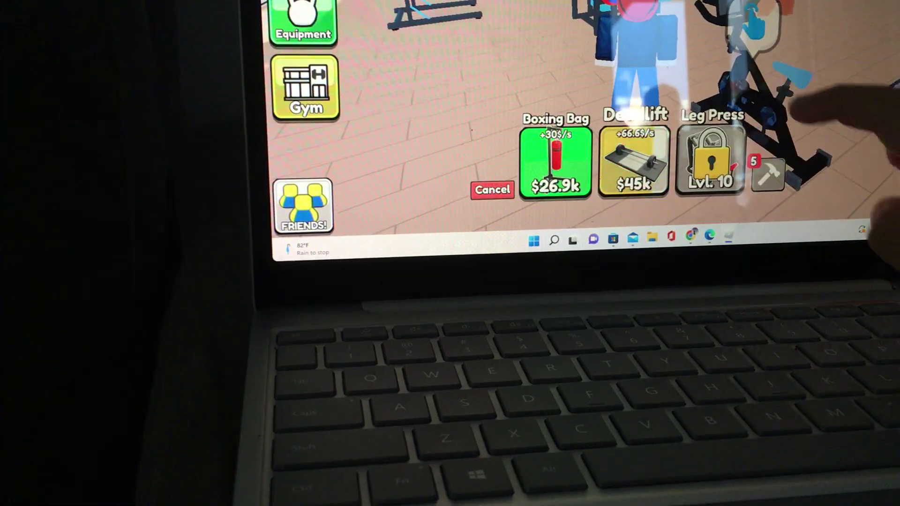
{"action": "left_click_drag", "start_coordinate": [738, 169], "coordinate": [685, 60]}
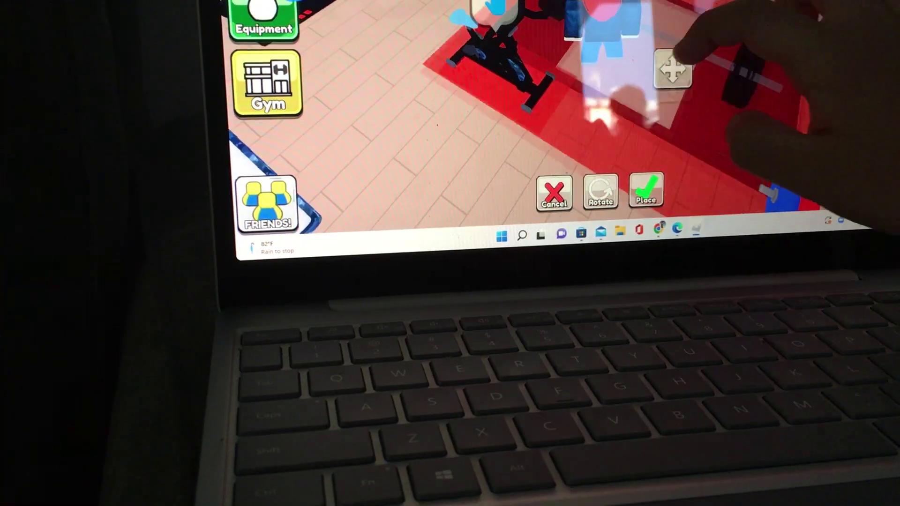
{"action": "left_click", "coordinate": [649, 189]}
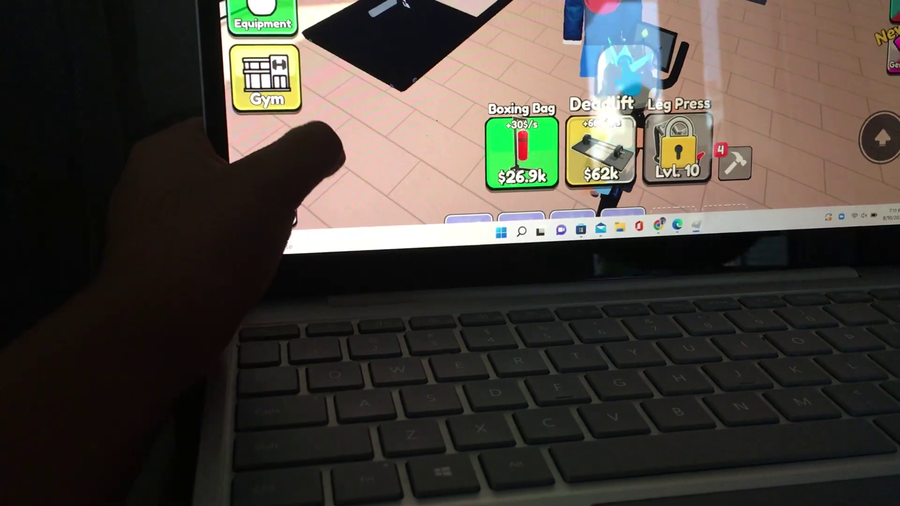
- Buy the Boxing Bag and move it into position on the floor
{"action": "mouse_move", "coordinate": [303, 152]}
{"action": "left_mouse_down"}
{"action": "mouse_move", "coordinate": [328, 132]}
{"action": "mouse_move", "coordinate": [313, 106]}
{"action": "left_mouse_up"}
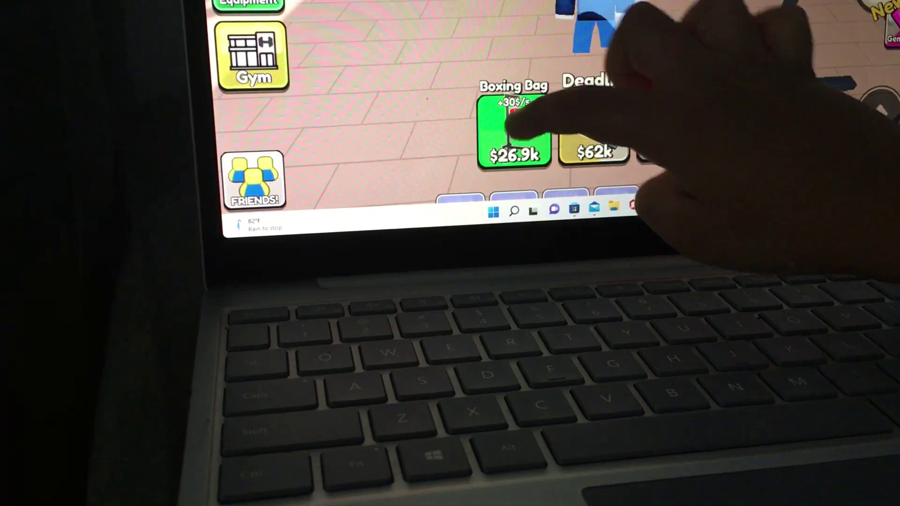
{"action": "left_click", "coordinate": [508, 131]}
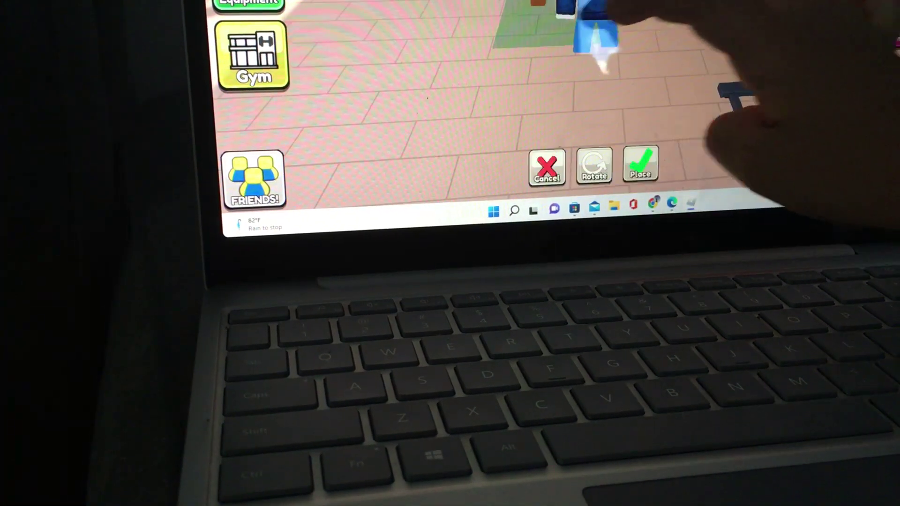
{"action": "left_click_drag", "start_coordinate": [661, 36], "coordinate": [664, 32]}
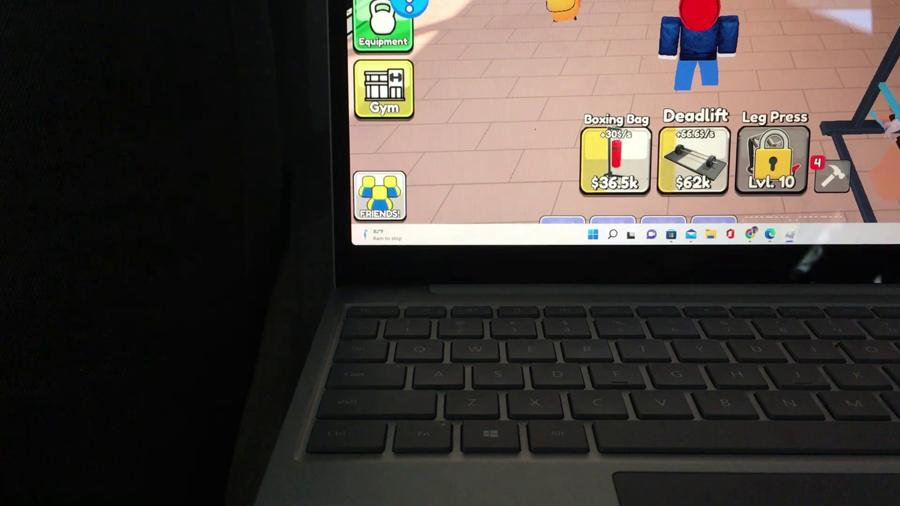
- Walk the avatar to the Invite Friends board offering a free Obelisk (0/5)
{"action": "key", "text": "w"}
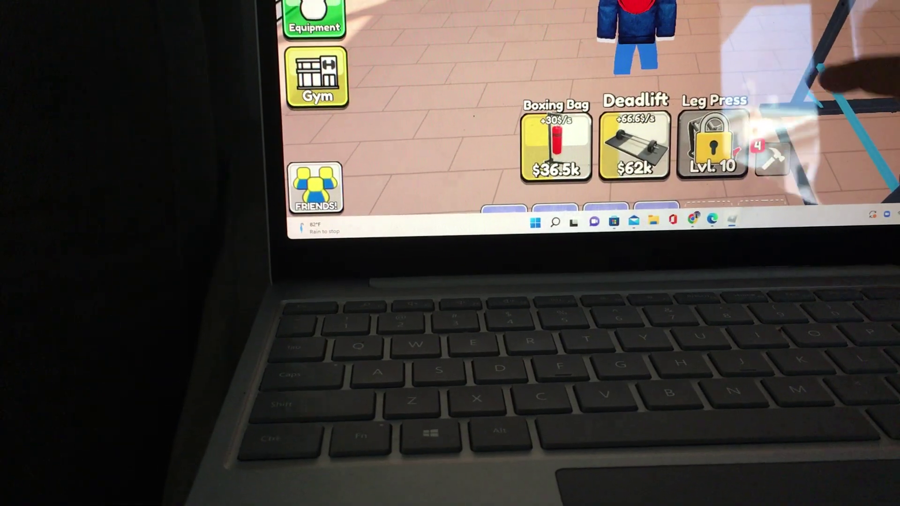
- Rotate the camera toward the floor and walk the avatar forward to the exercise machines
{"action": "left_click_drag", "start_coordinate": [834, 124], "coordinate": [843, 50]}
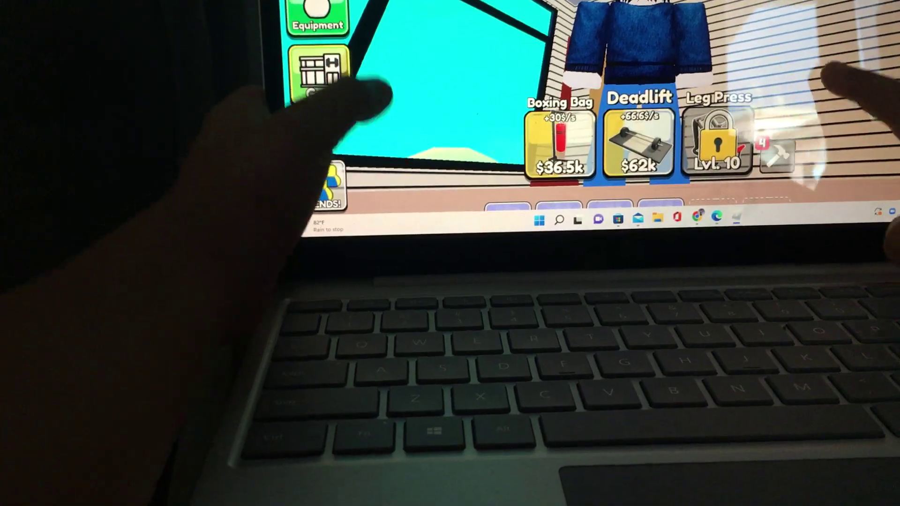
{"action": "left_click_drag", "start_coordinate": [823, 81], "coordinate": [844, 98]}
{"action": "mouse_move", "coordinate": [373, 137]}
{"action": "left_mouse_down"}
{"action": "mouse_move", "coordinate": [390, 158]}
{"action": "mouse_move", "coordinate": [376, 180]}
{"action": "left_mouse_up"}
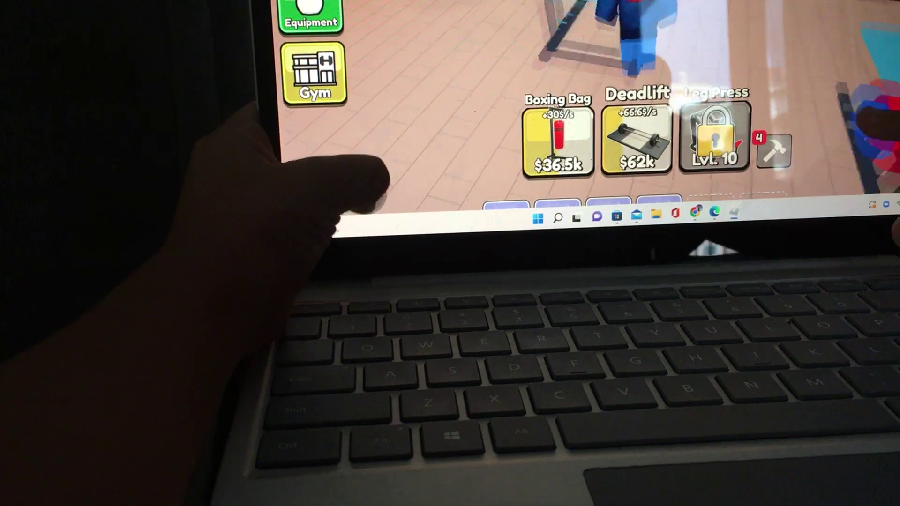